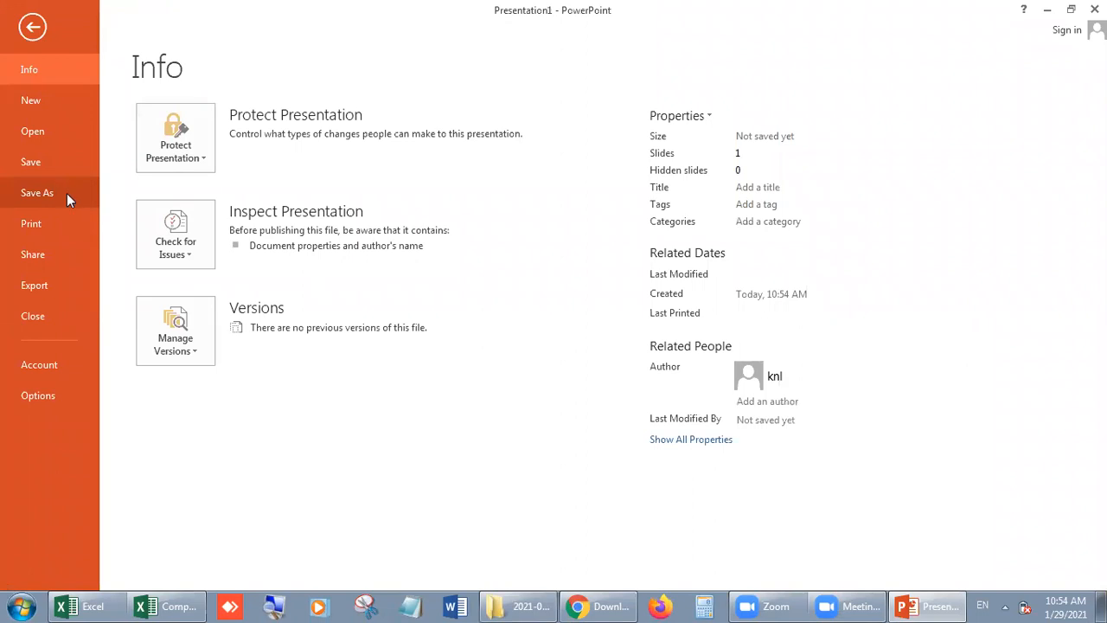
Step: Save the presentation as a PowerPoint Presentation named "Std. IV" in the Documents library
click(62, 192)
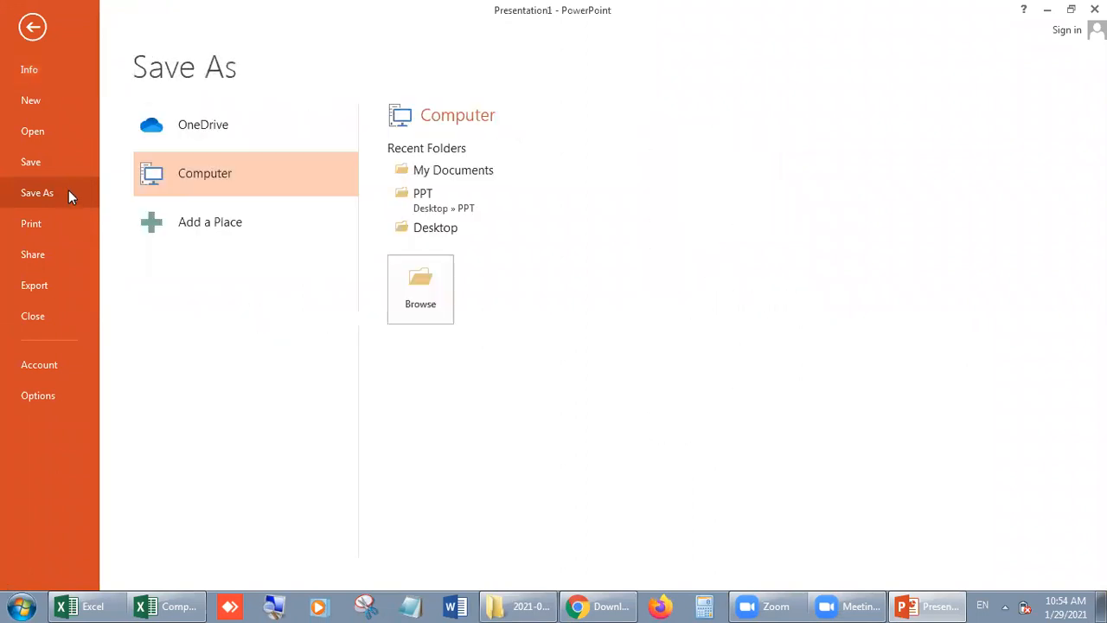
click(423, 294)
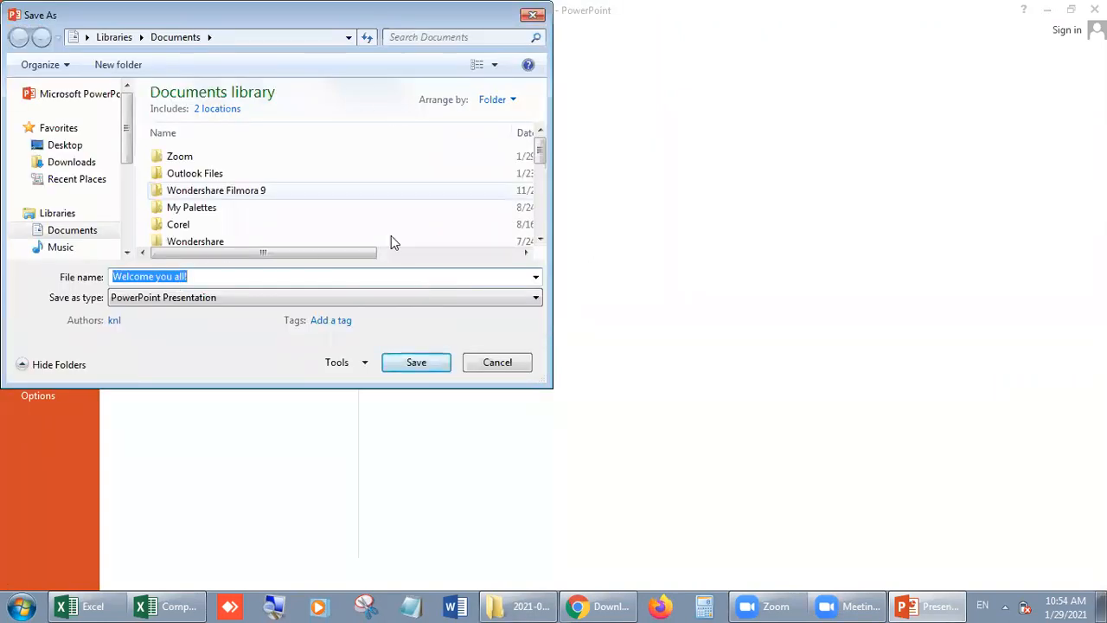
drag(221, 22, 454, 113)
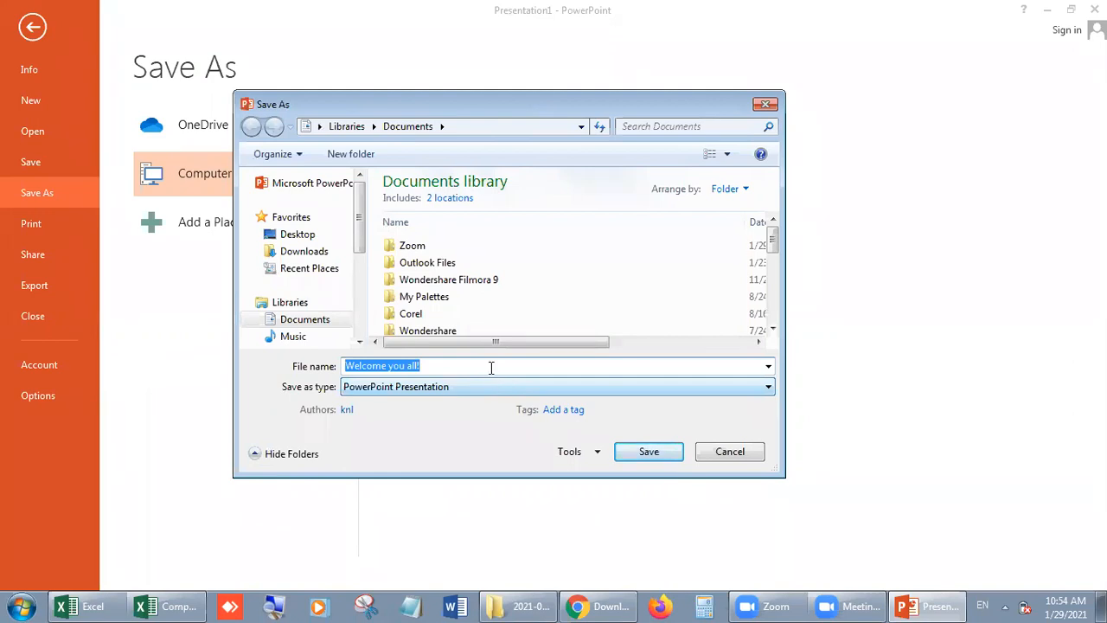
key(BackSpace)
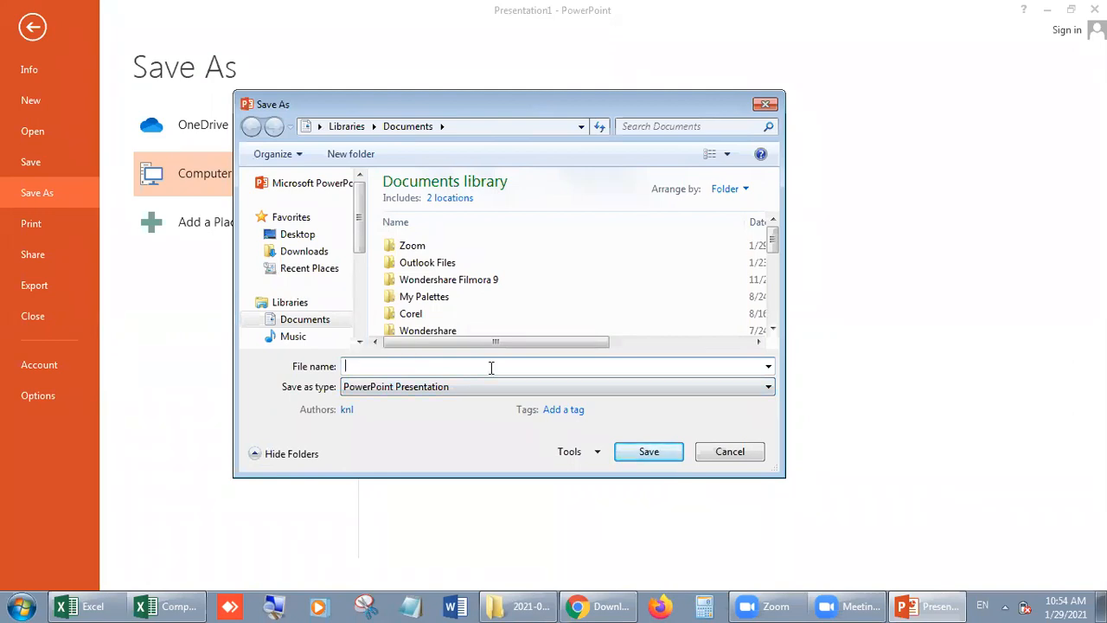
text(St)
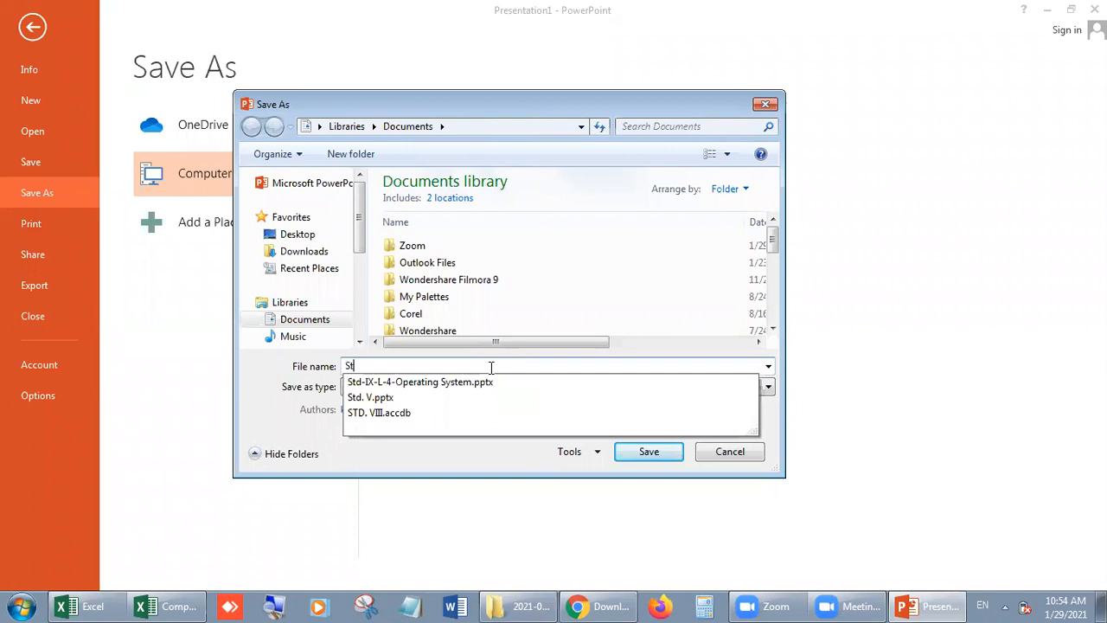
text(d. )
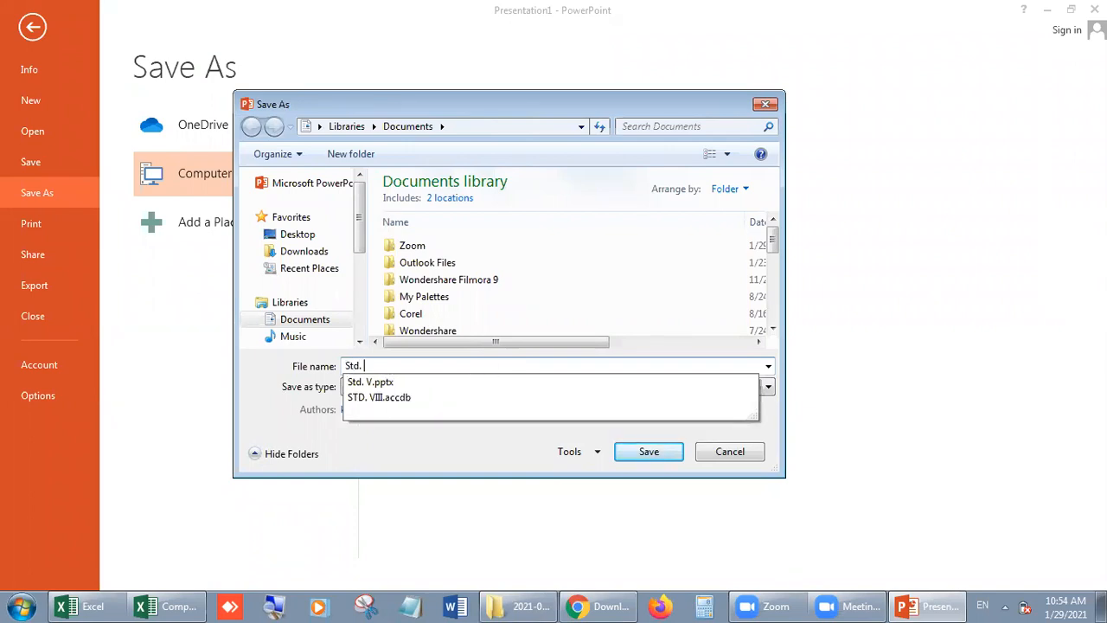
text(IV)
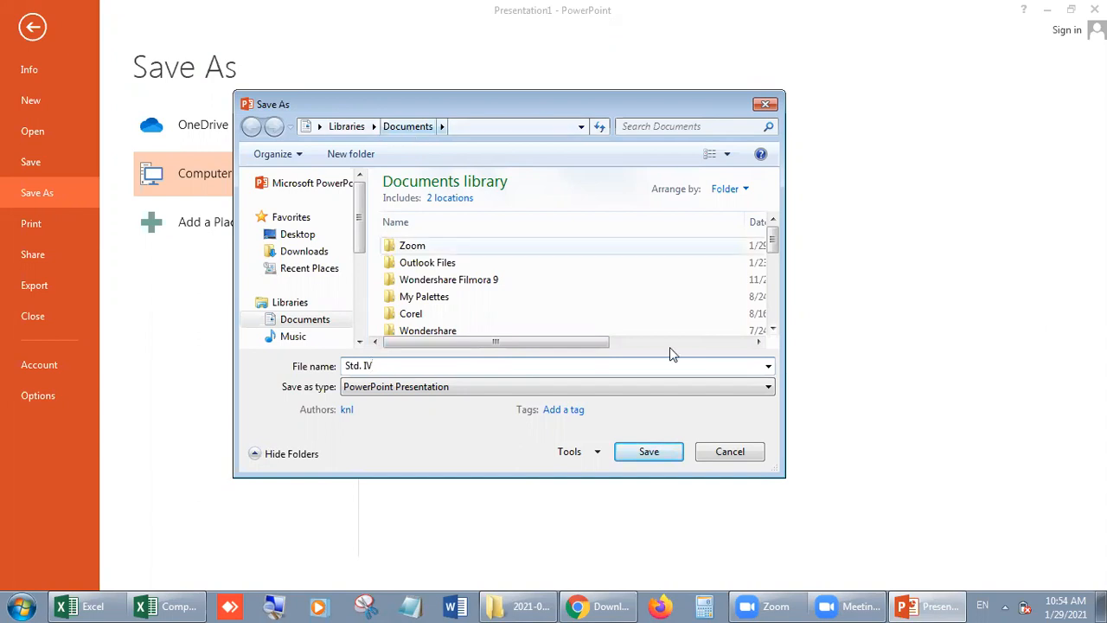
scroll(361, 321, down, 3)
click(656, 449)
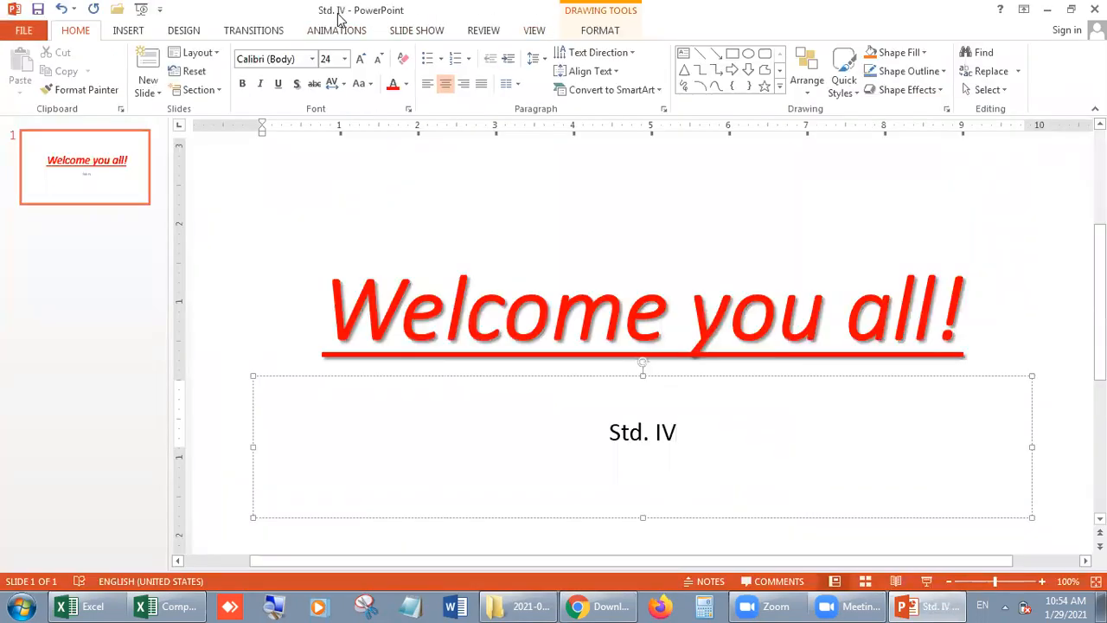
Step: Deselect the subtitle placeholder, close the Std. IV presentation and exit PowerPoint
click(449, 213)
click(522, 441)
click(702, 538)
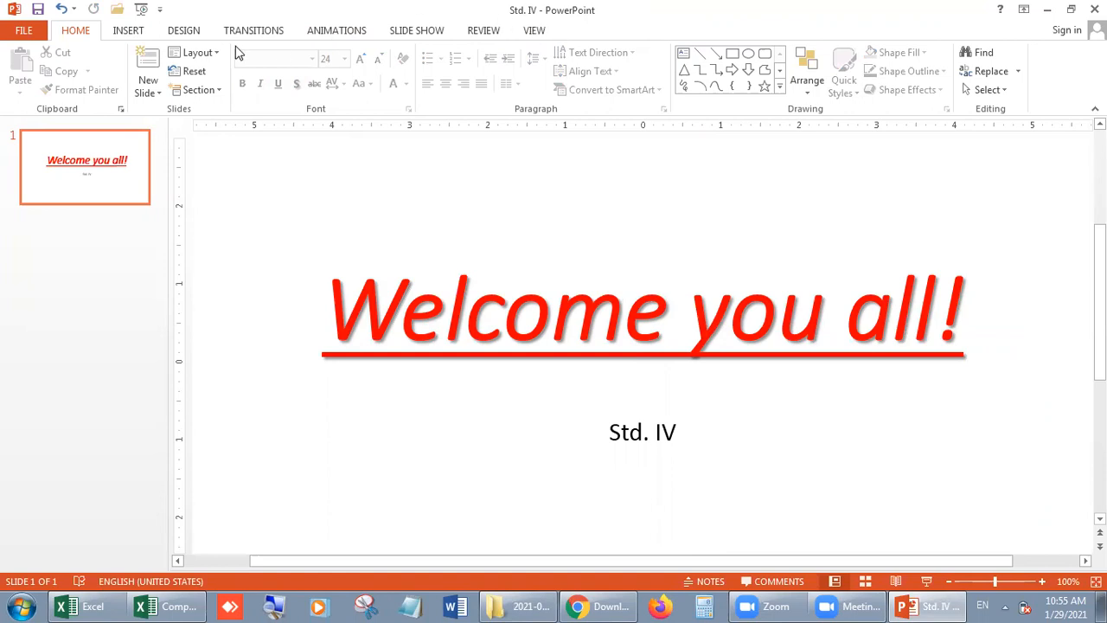
click(12, 32)
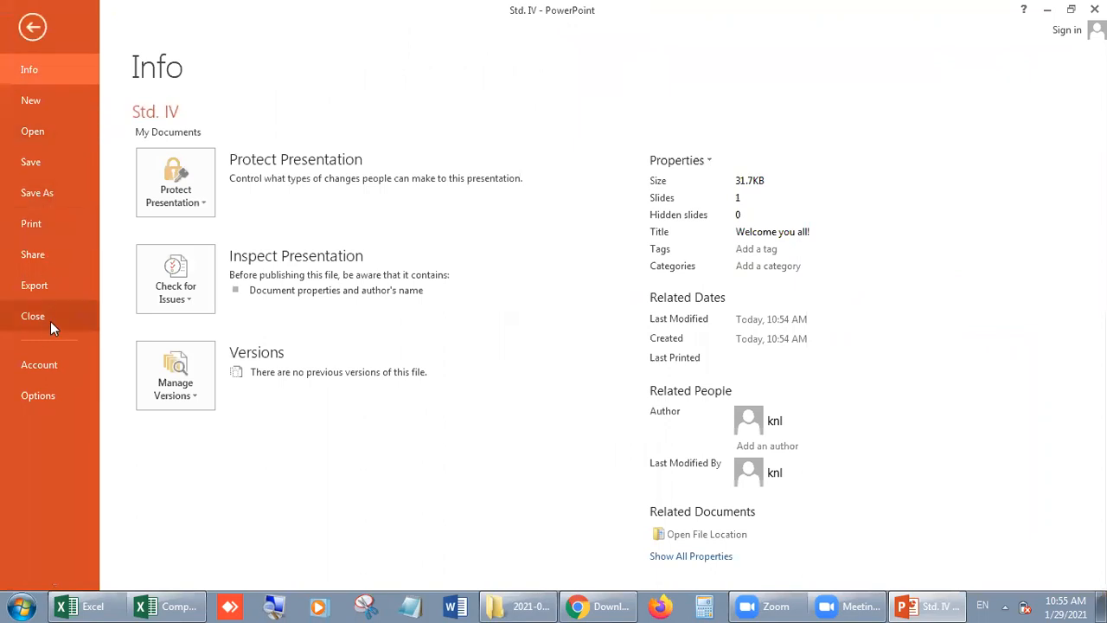
click(50, 320)
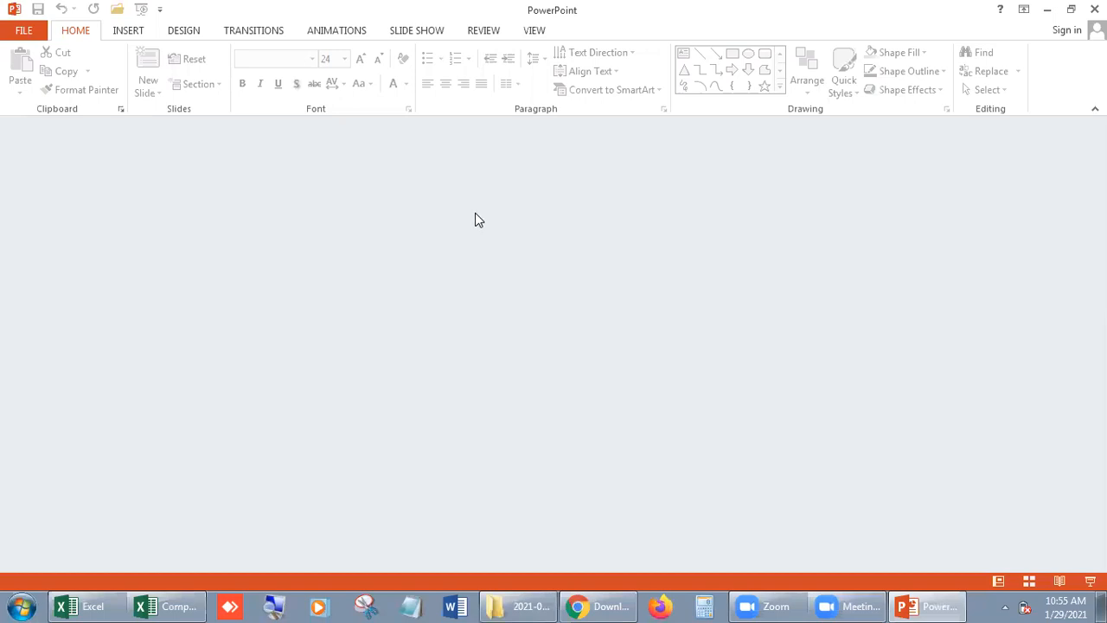
click(26, 32)
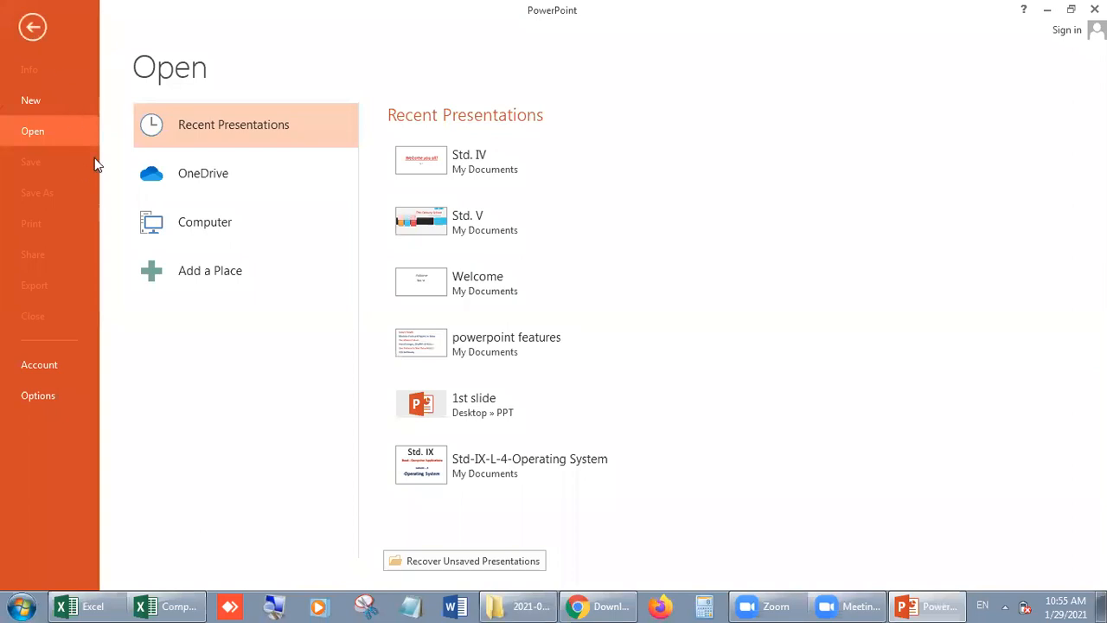
click(39, 28)
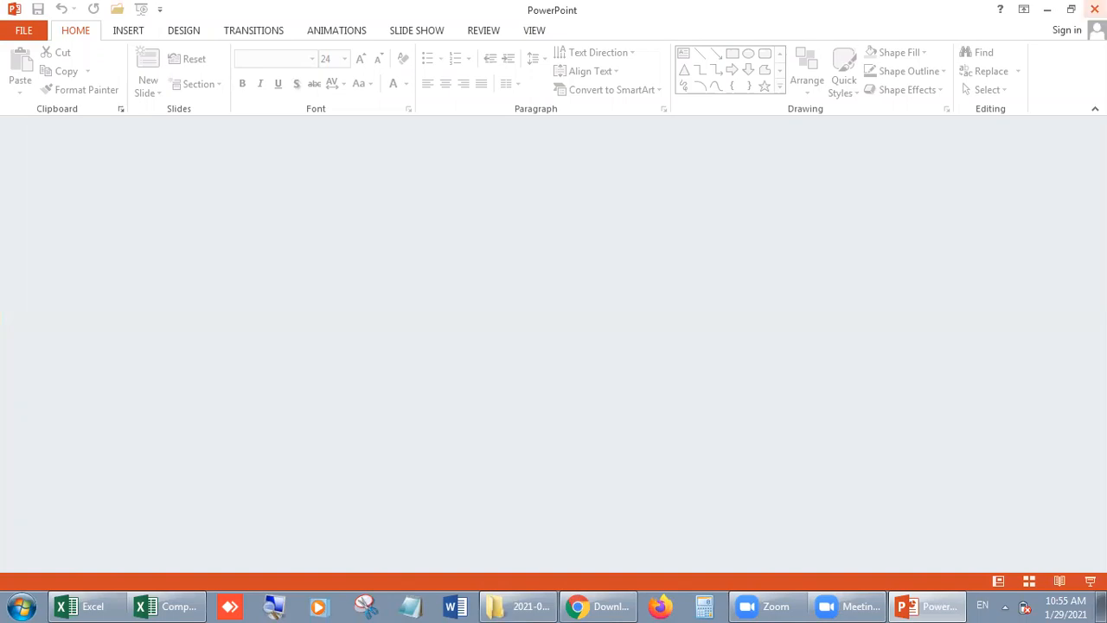
click(1095, 9)
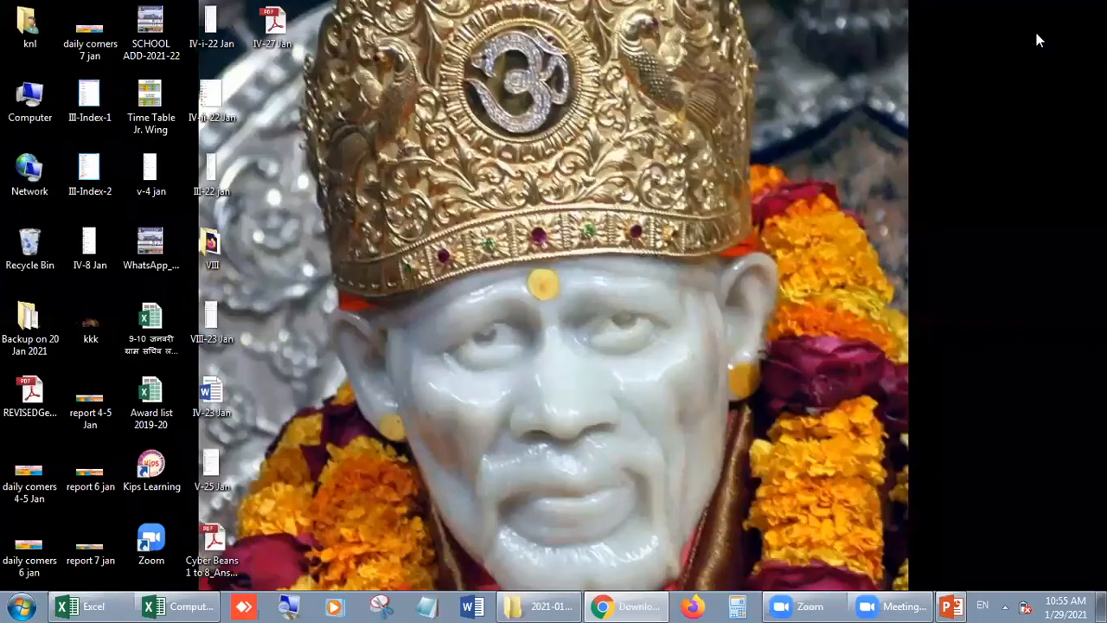
Step: Launch PowerPoint 2013 again and create a blank presentation
click(22, 605)
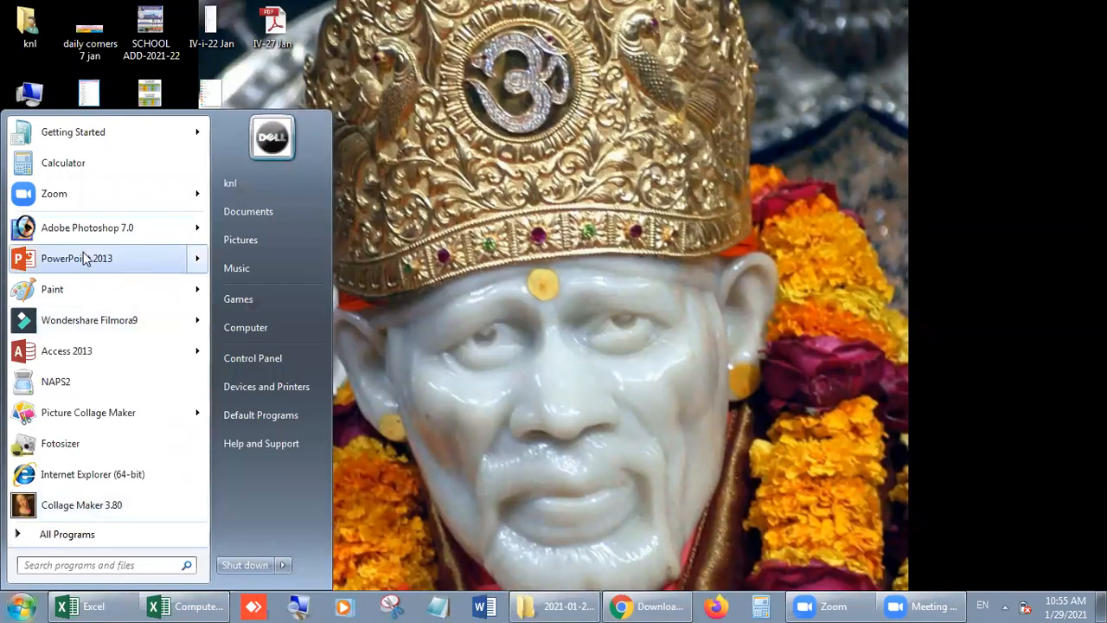
click(141, 258)
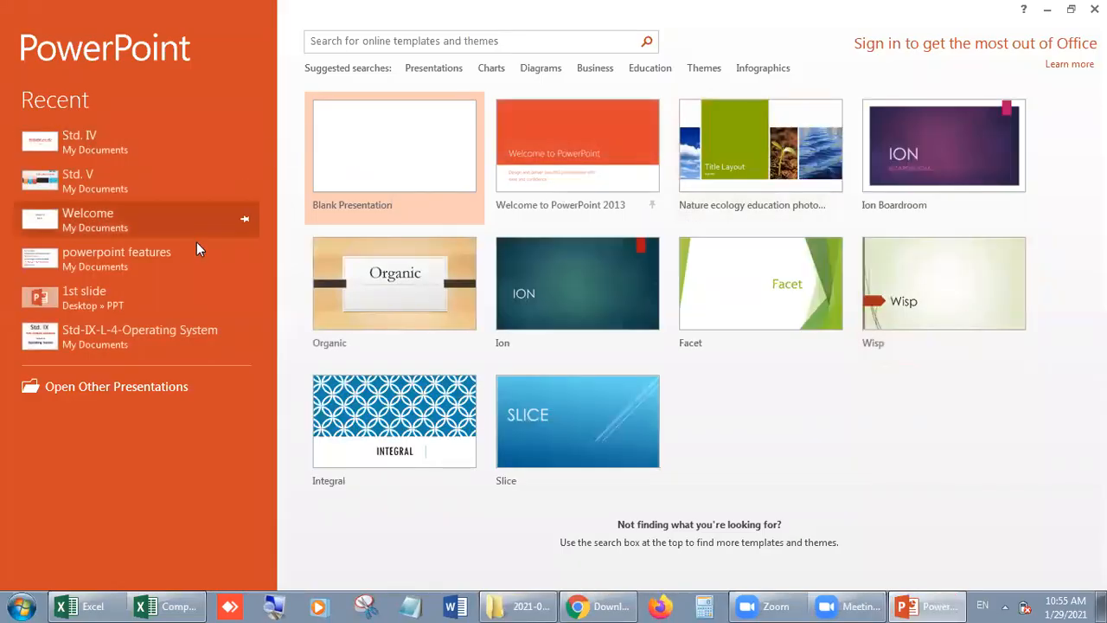
click(370, 160)
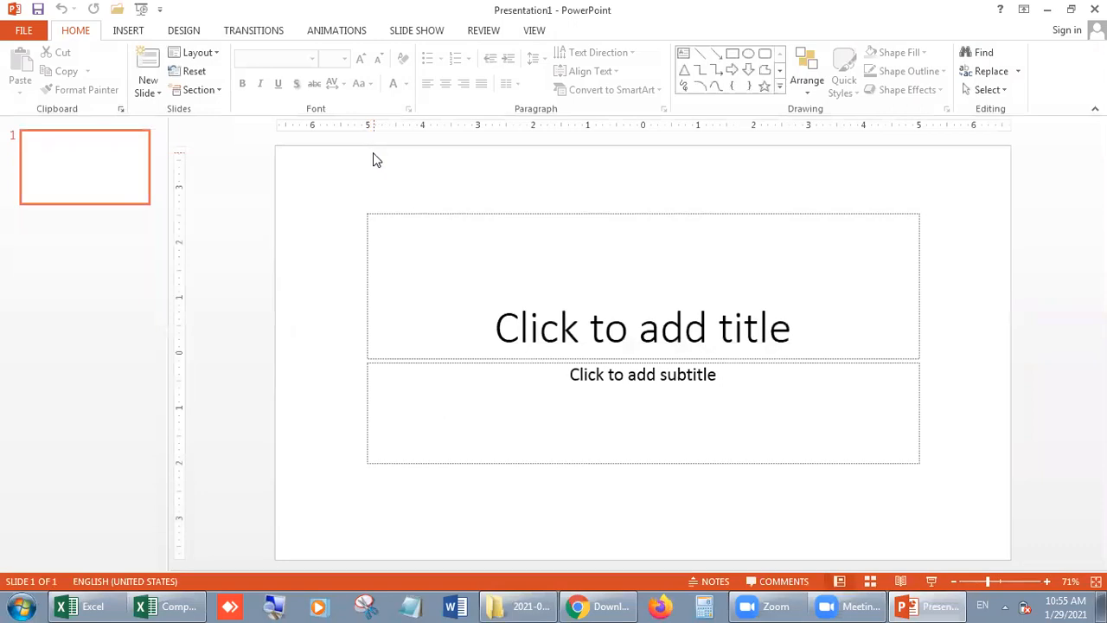
click(19, 31)
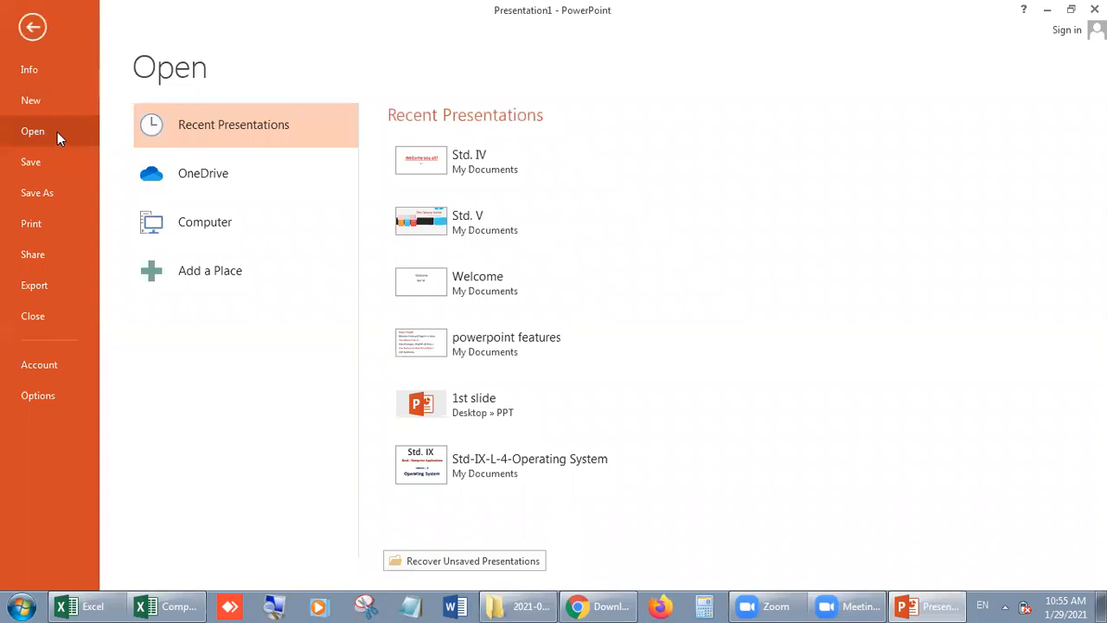
click(248, 226)
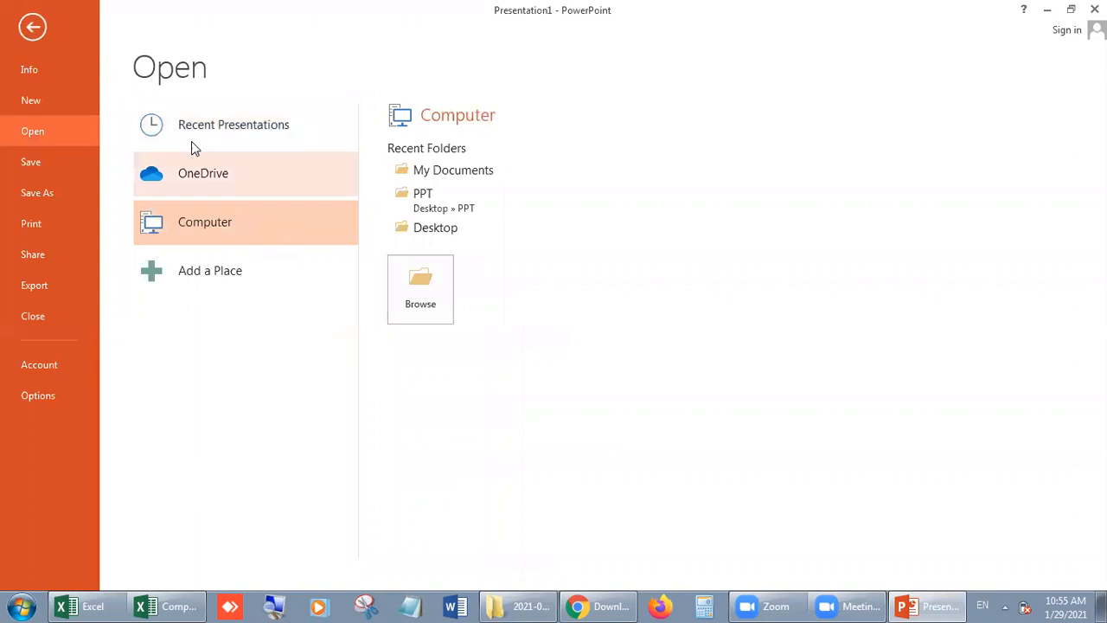
click(38, 31)
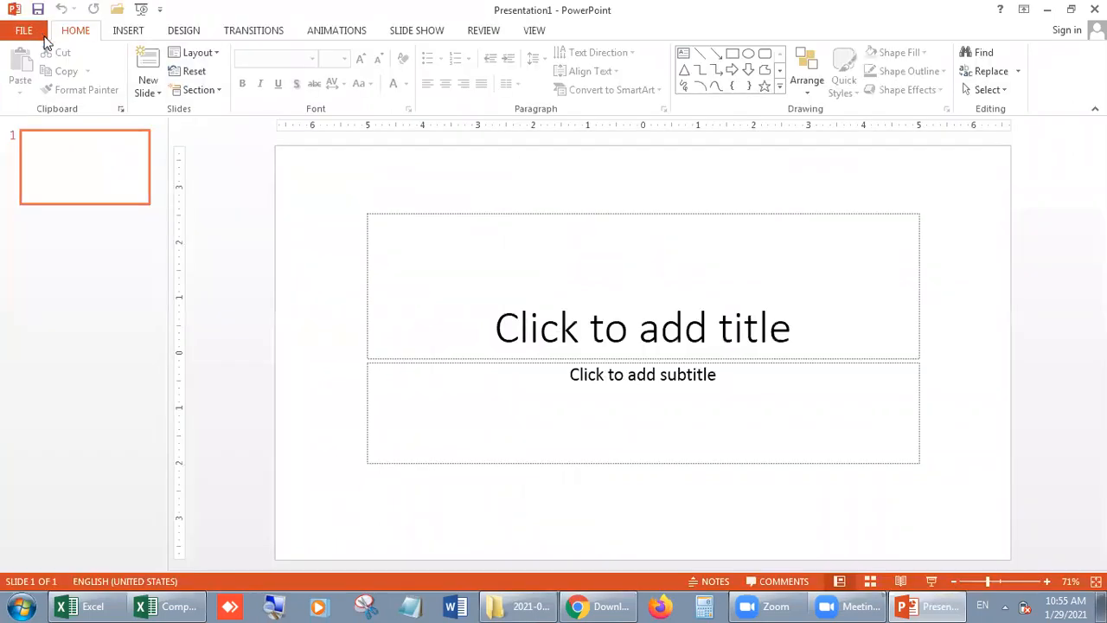
Step: Browse the computer's Documents library and open the saved Std. IV presentation
click(29, 27)
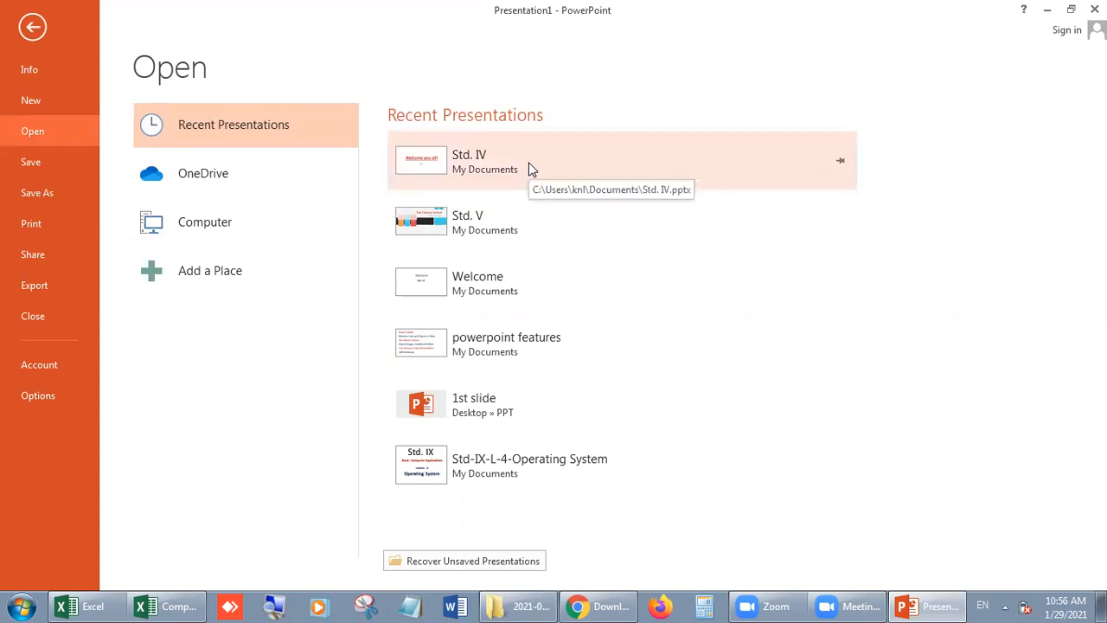
click(234, 221)
click(424, 298)
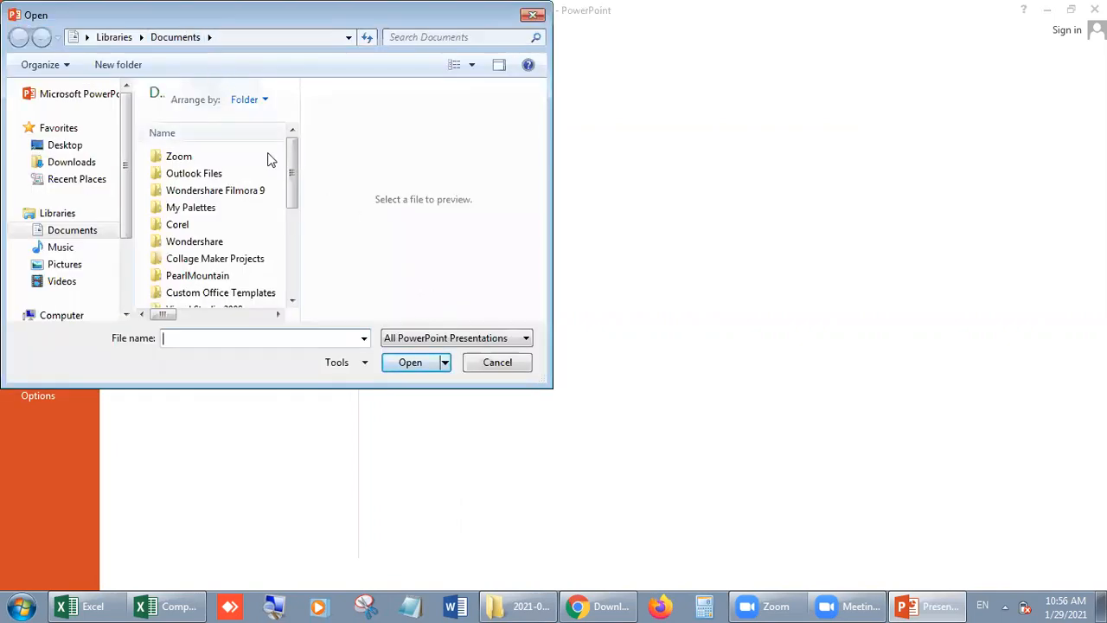
drag(294, 183, 292, 280)
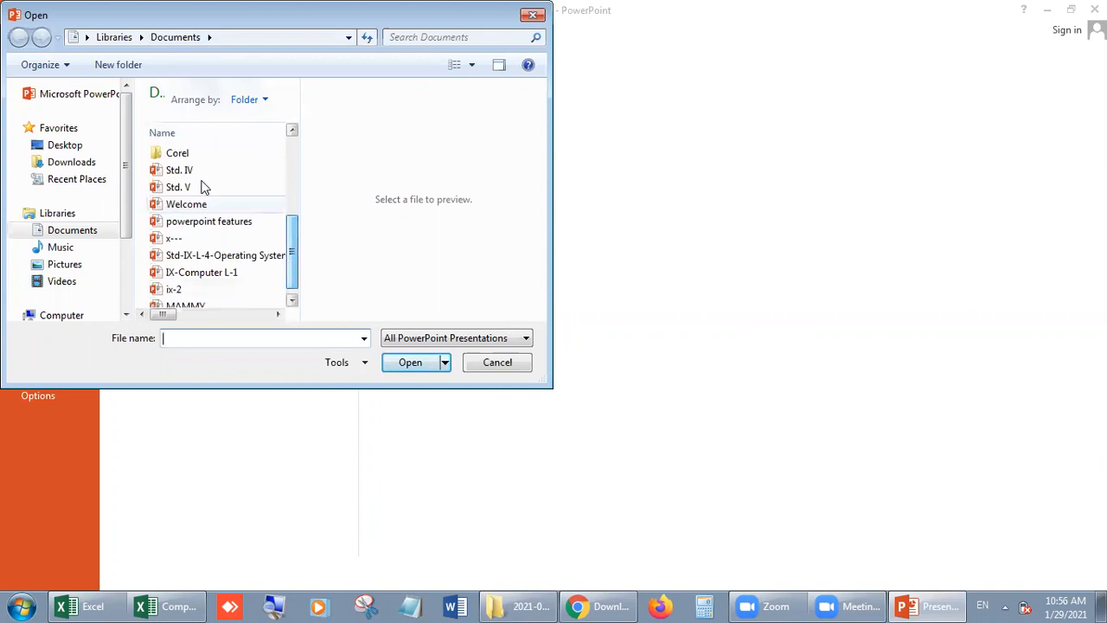
click(185, 171)
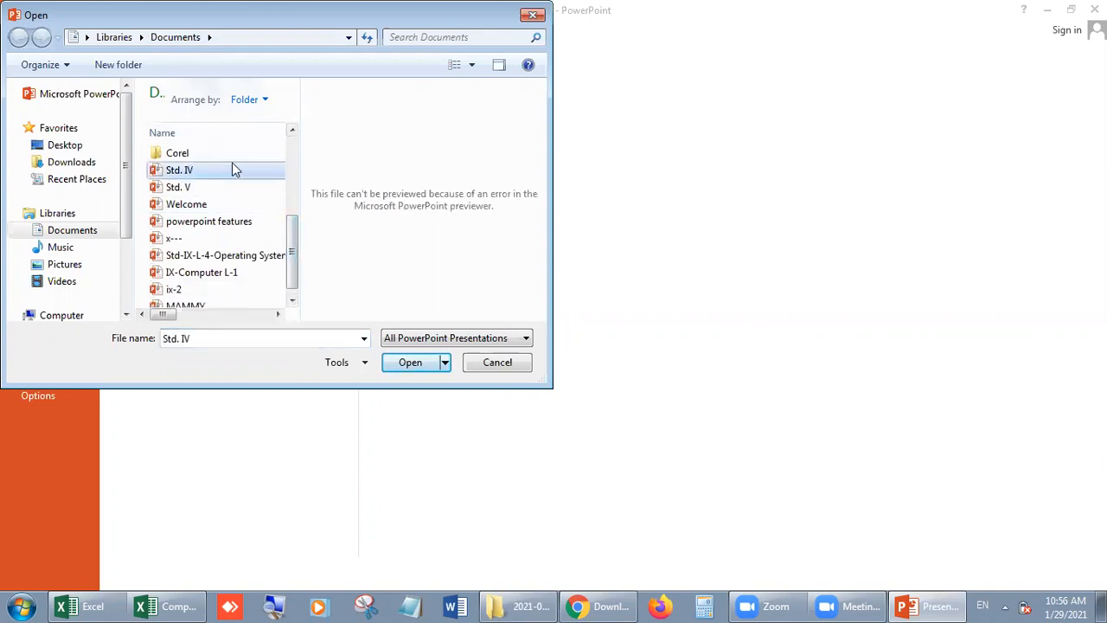
click(412, 366)
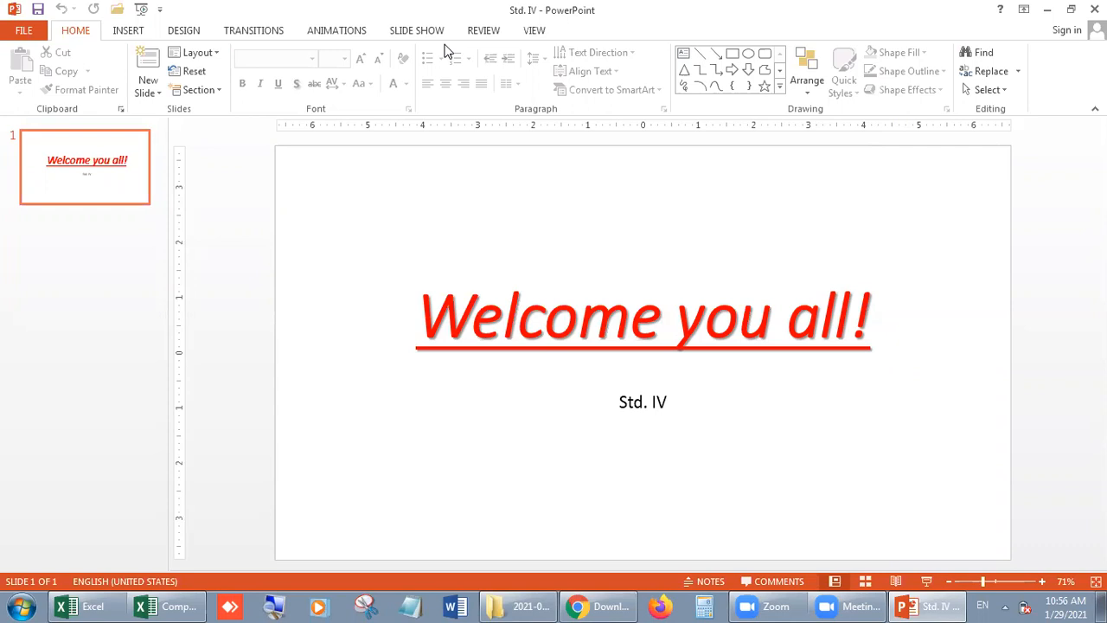
Step: Add a second slide with the Title Slide layout after the "Welcome you all!" slide, checking both slides
click(81, 248)
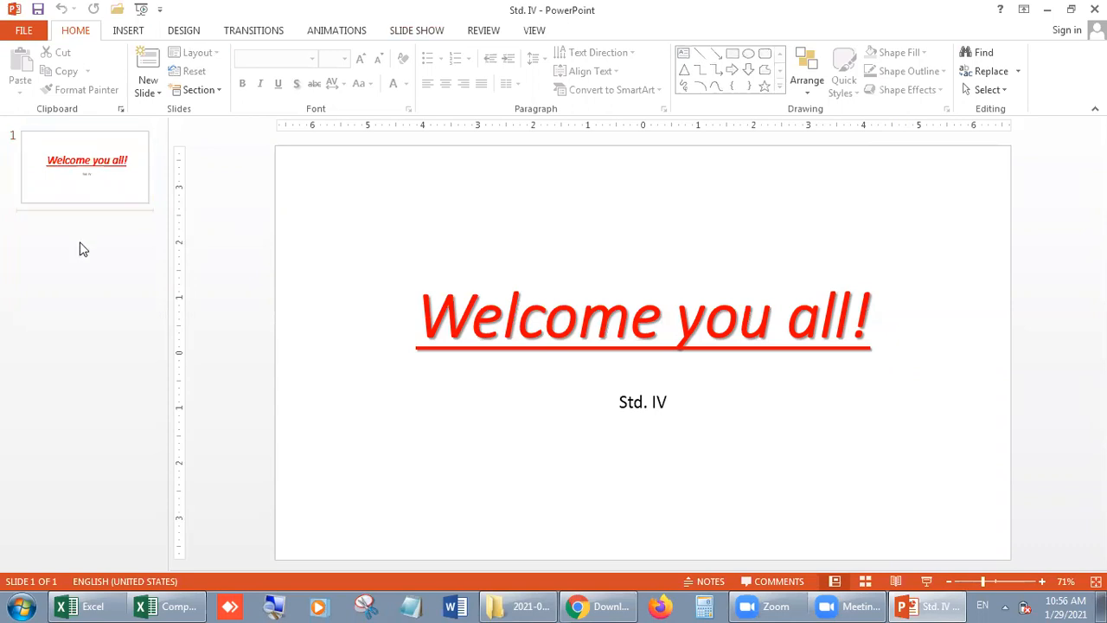
click(159, 94)
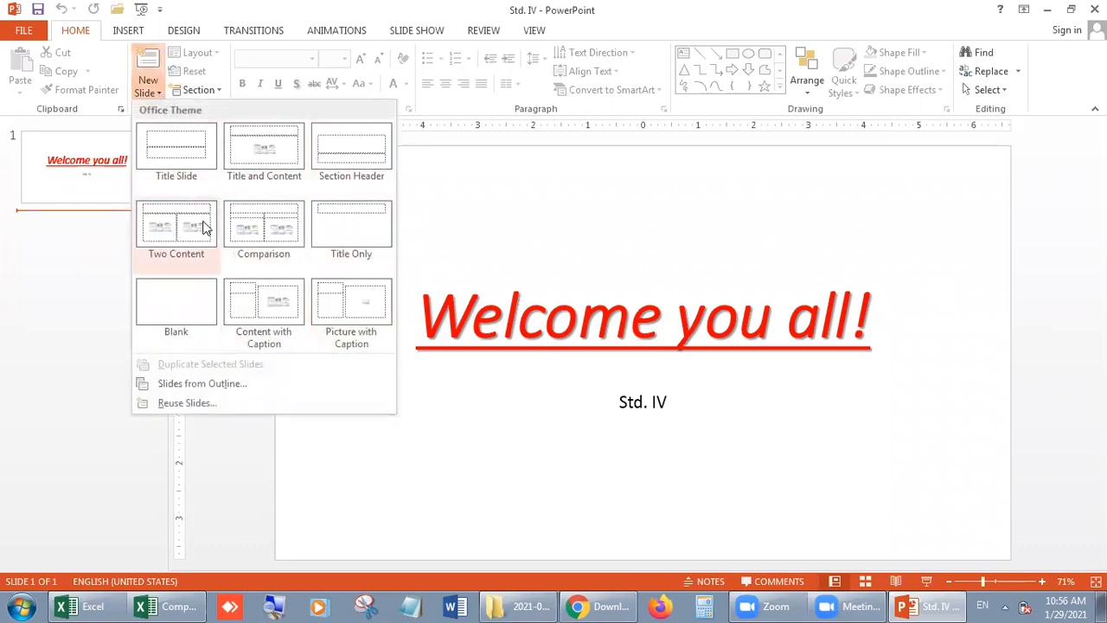
click(188, 167)
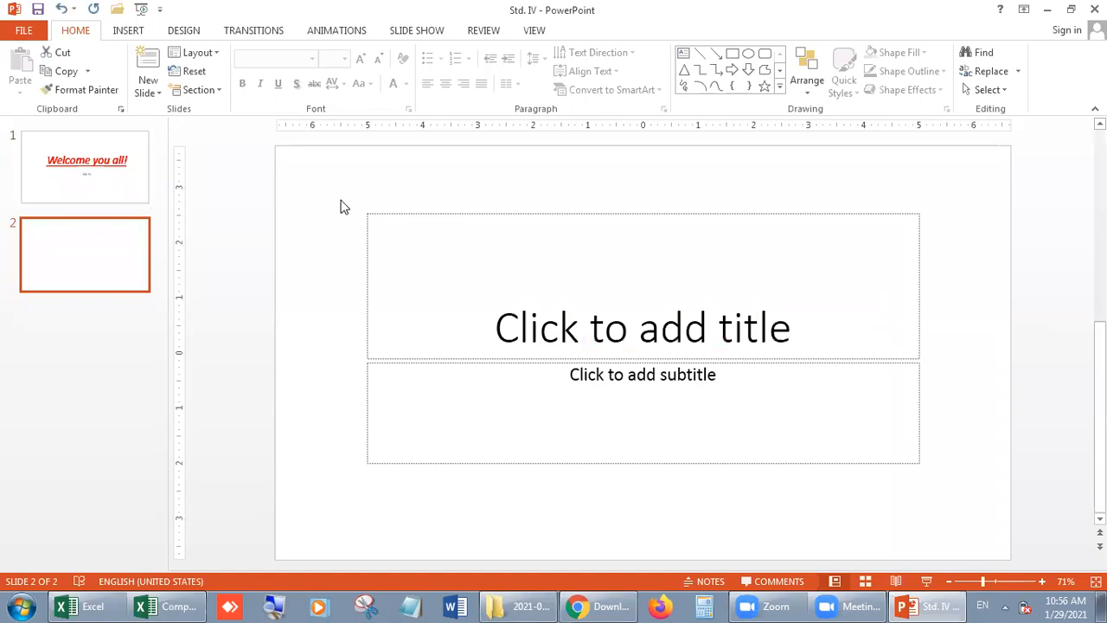
click(122, 176)
click(93, 258)
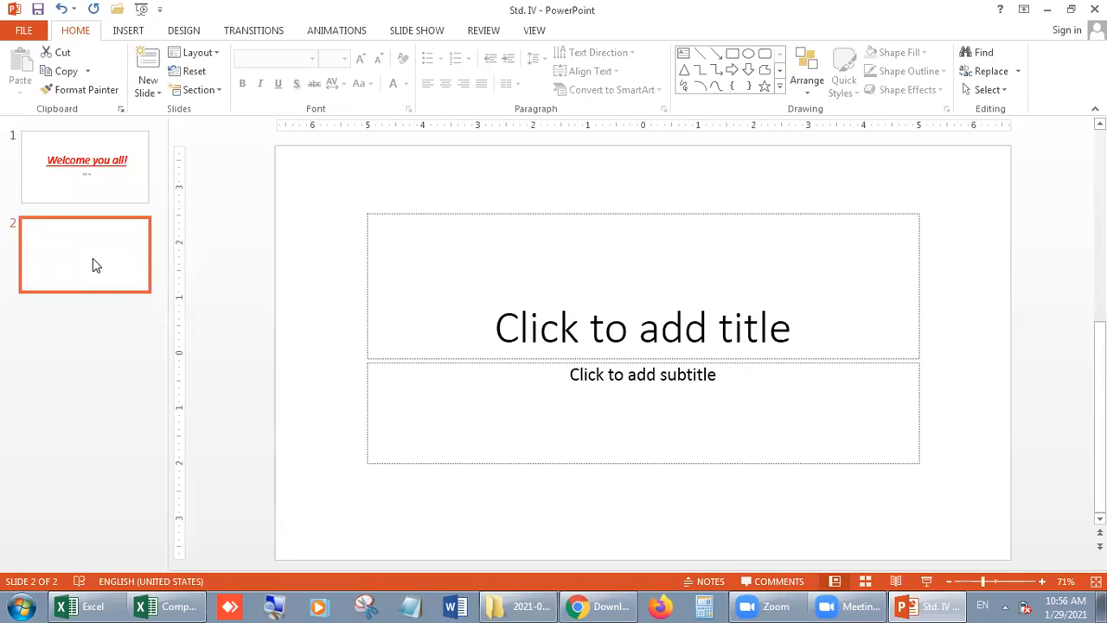
Step: Add a Title and Content slide after slide 2 and insert the Desert image from Sample Pictures into its content placeholder
click(152, 97)
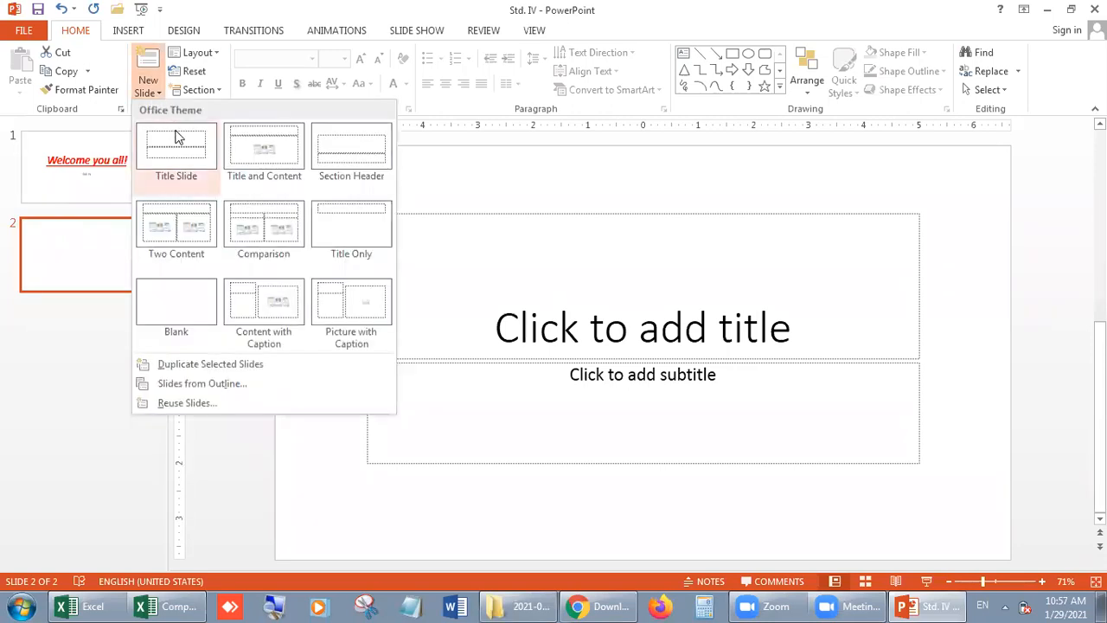
click(278, 150)
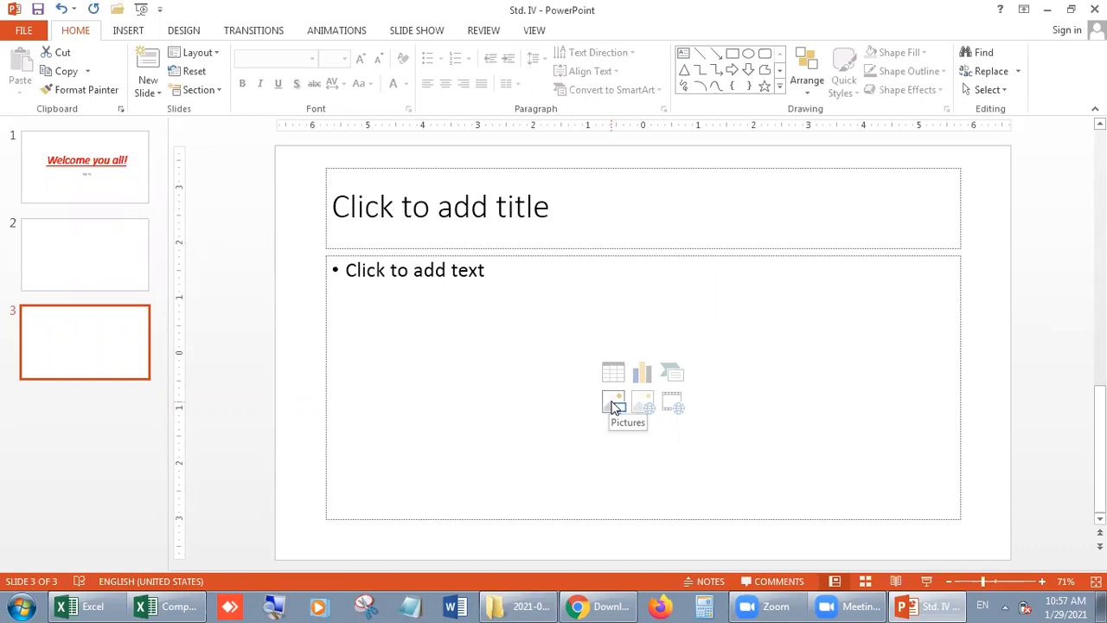
click(615, 405)
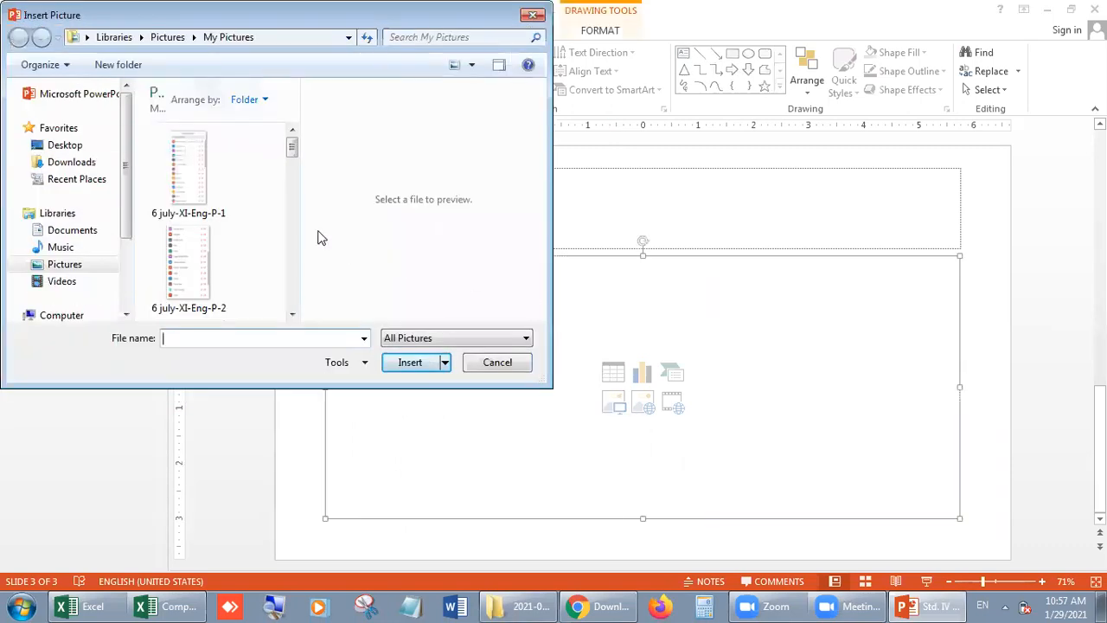
click(82, 268)
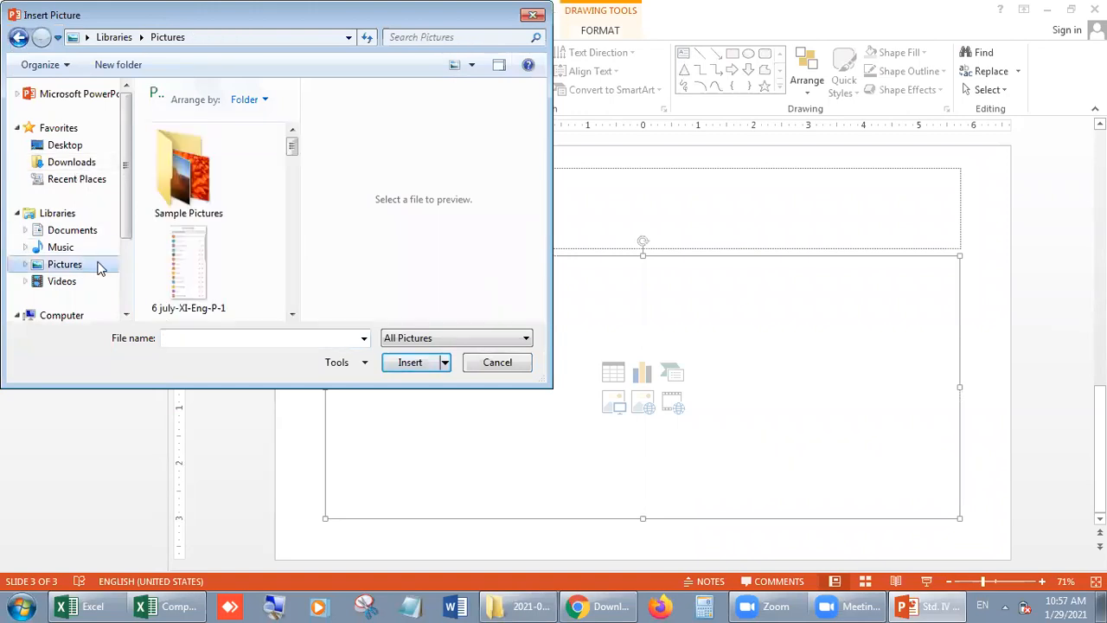
double_click(198, 190)
click(189, 235)
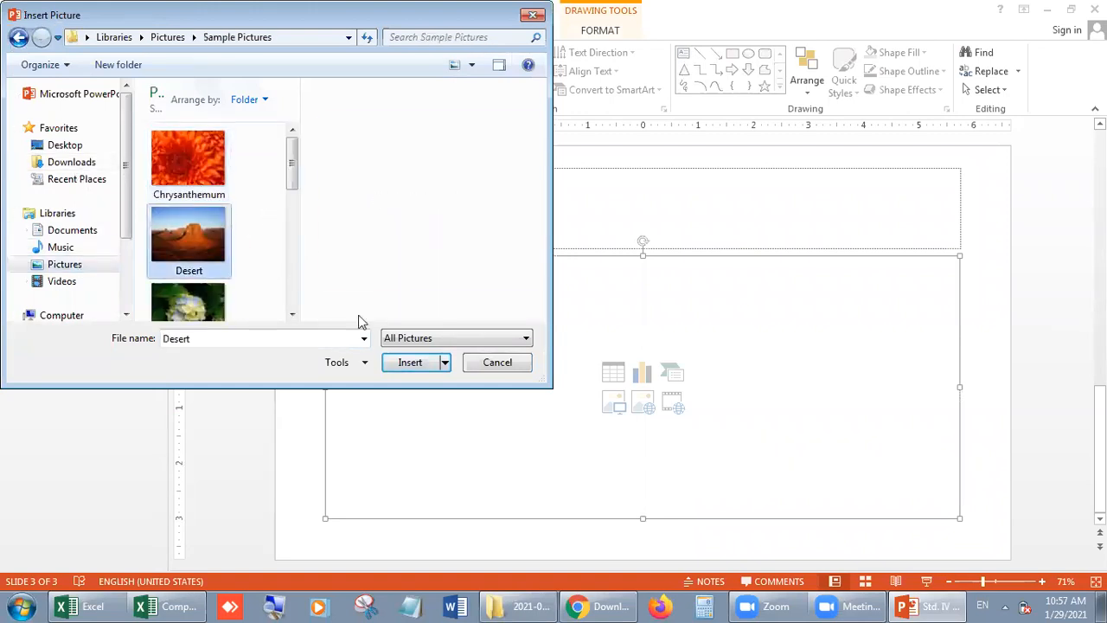
click(410, 363)
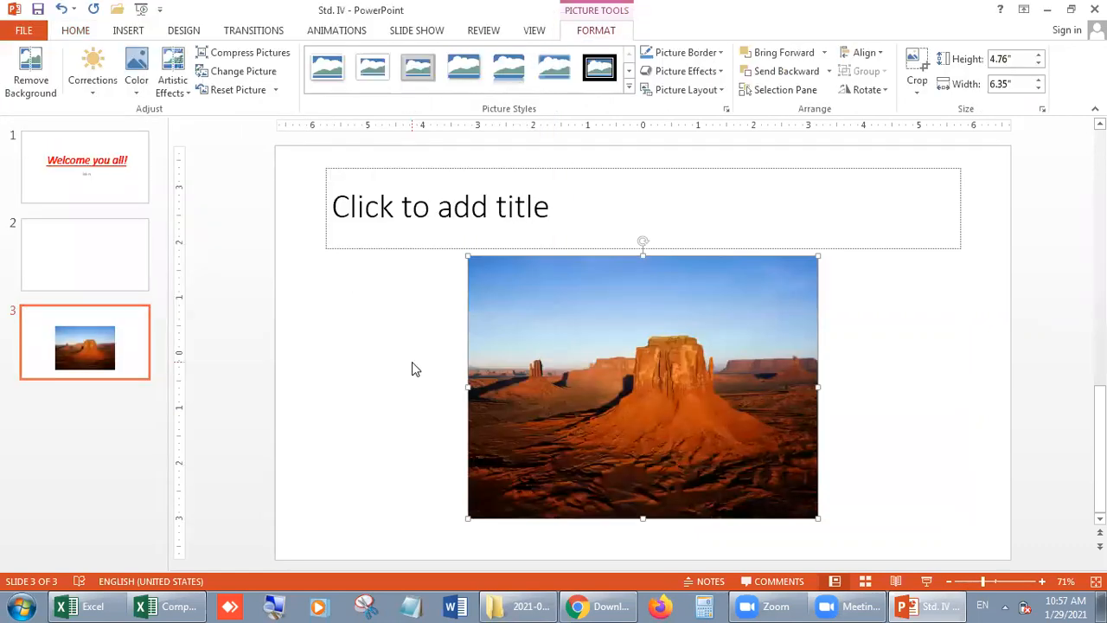
click(1026, 276)
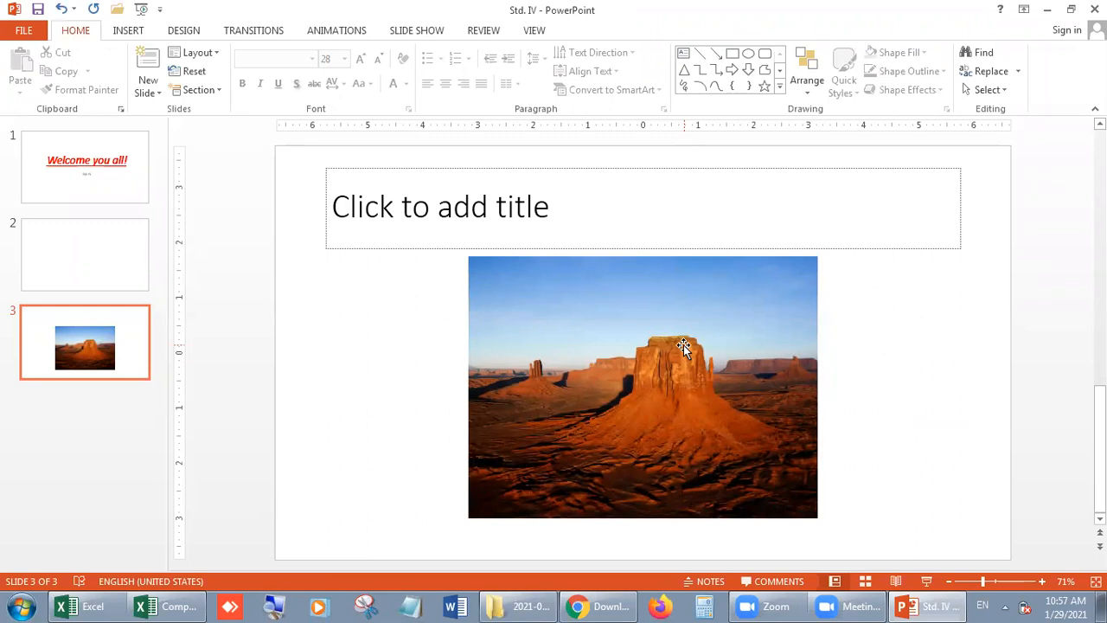
Step: Start the slide show from the first slide
click(416, 33)
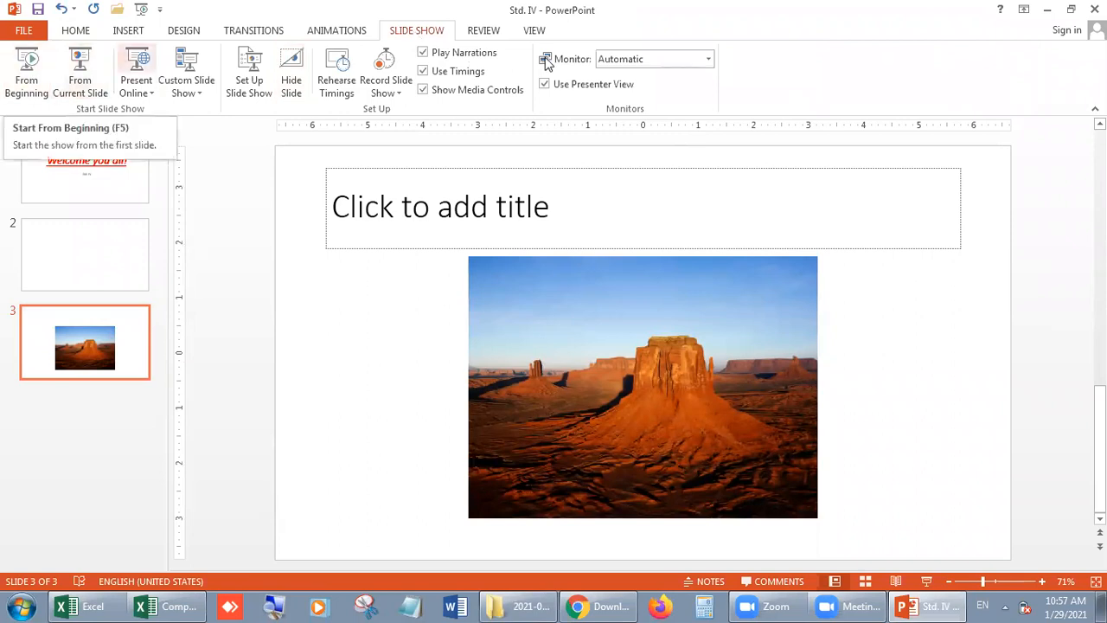
click(19, 74)
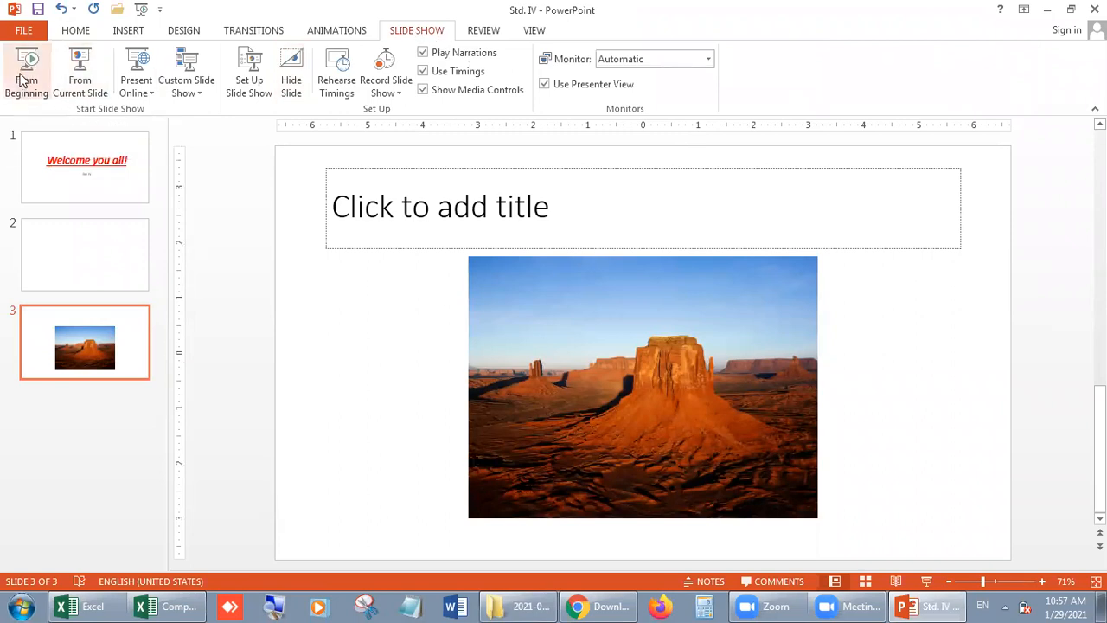